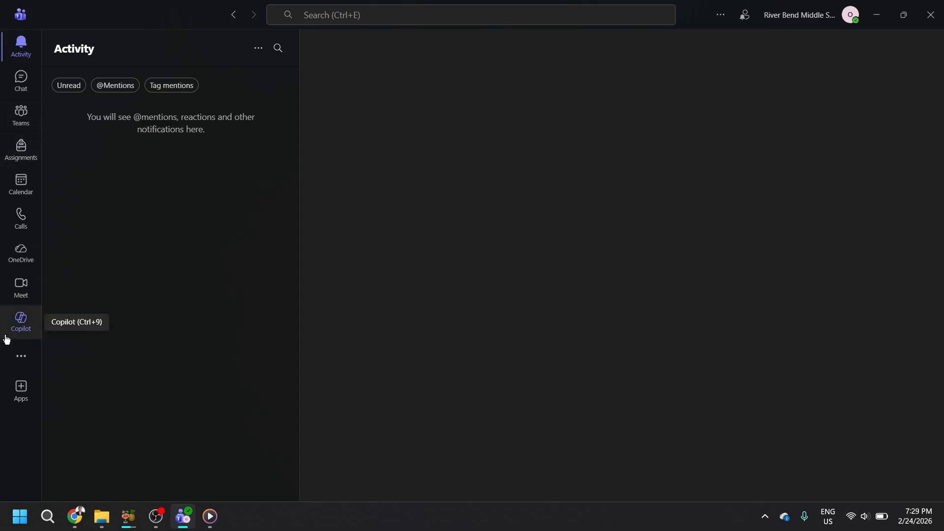
Search the Teams app store for planner and open the details of Microsoft's Planner app
left_click(21, 390)
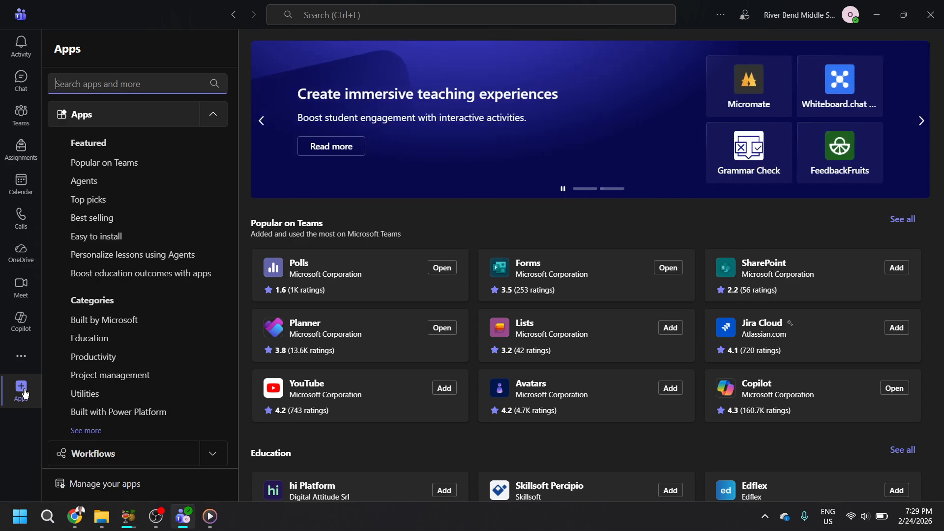
left_click(140, 82)
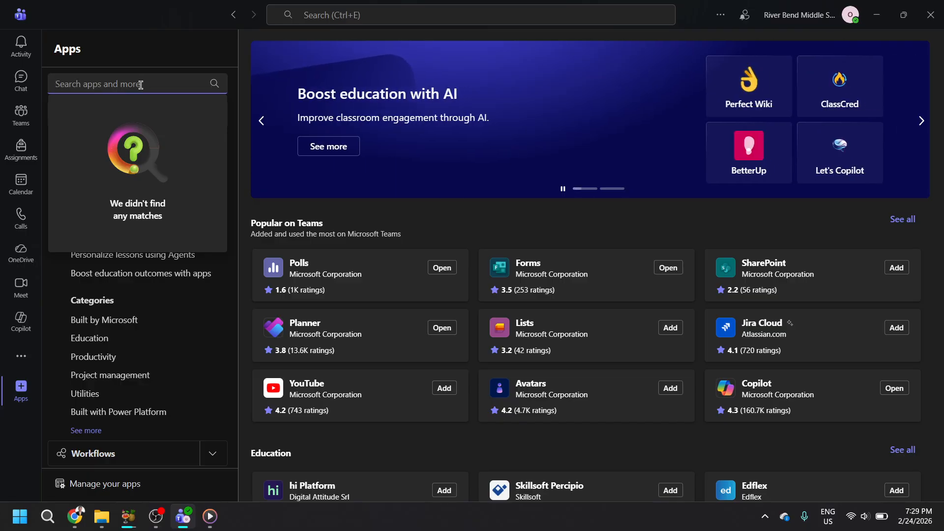
type("planner")
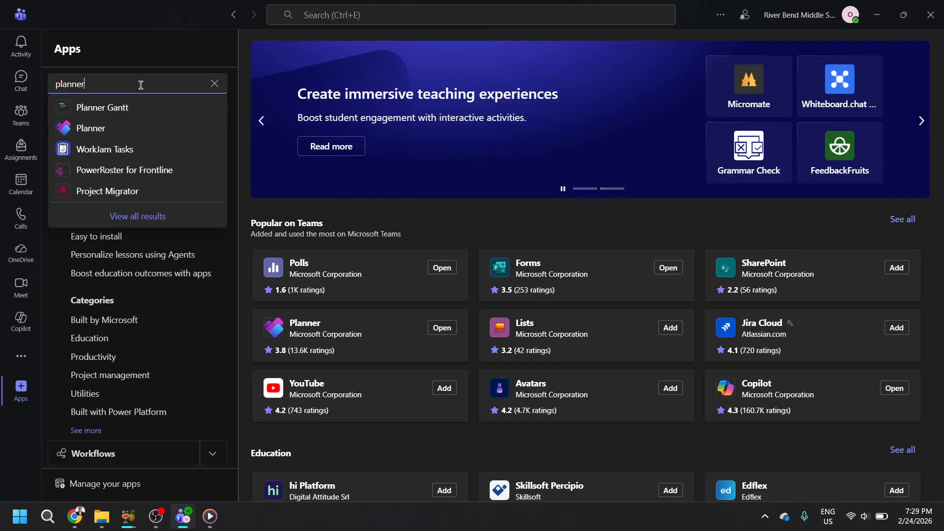
left_click(107, 124)
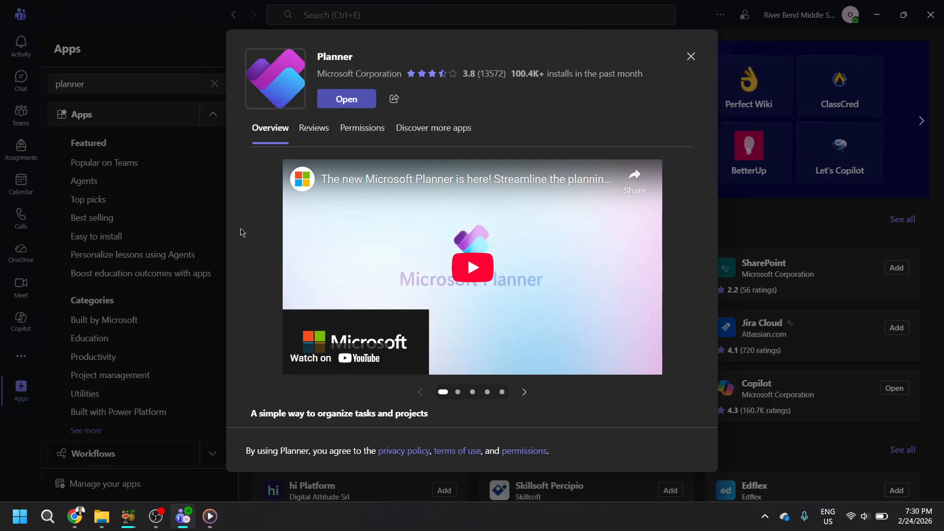
Add the Planner app to the General channel of Class 1 and save it
left_click(339, 100)
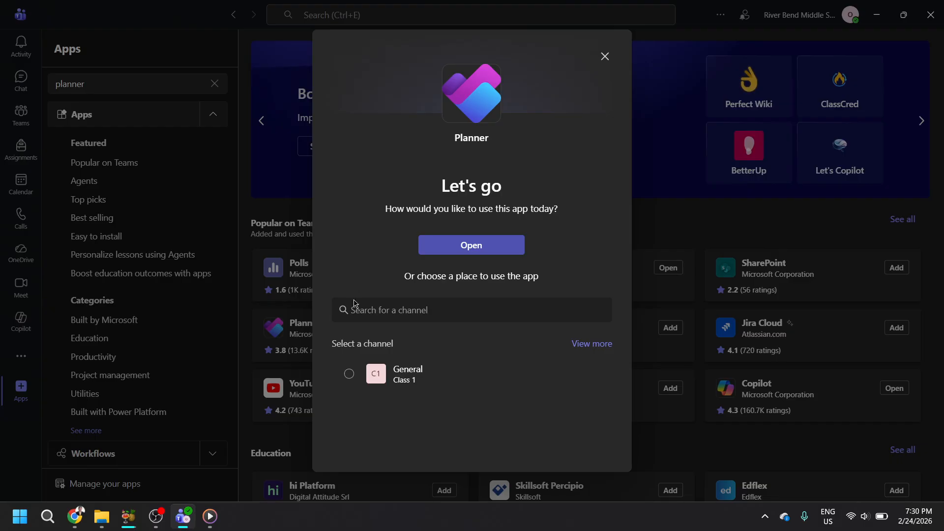
left_click(349, 376)
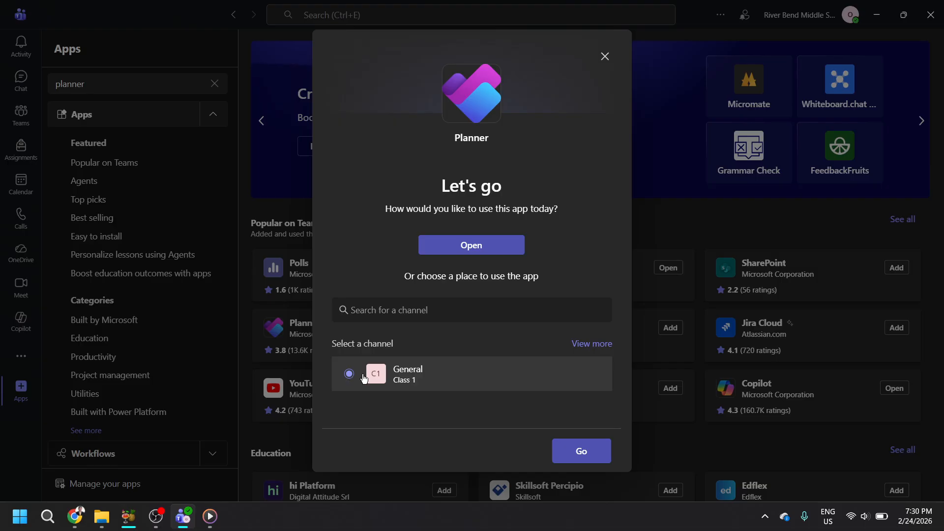
left_click(582, 455)
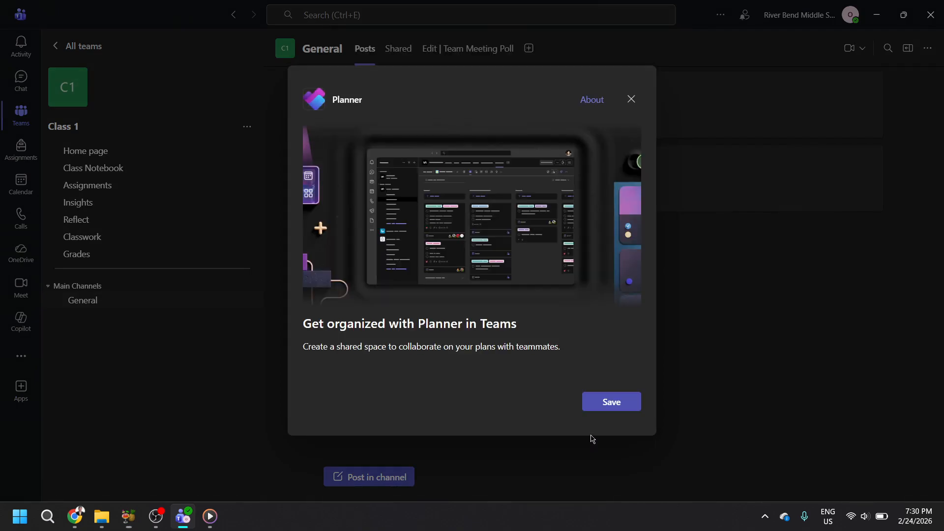
left_click(612, 408)
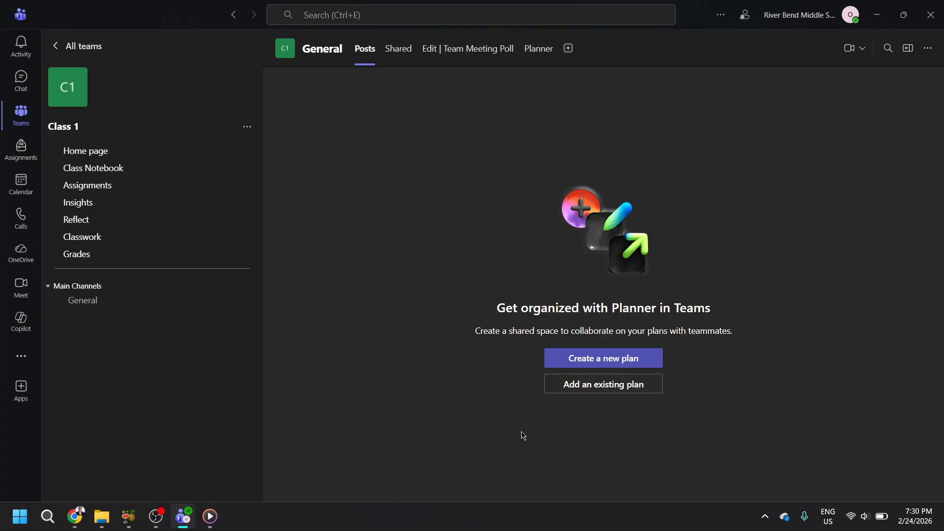
Create a basic plan from scratch named "Task 1" in the General channel's Planner
left_click(541, 48)
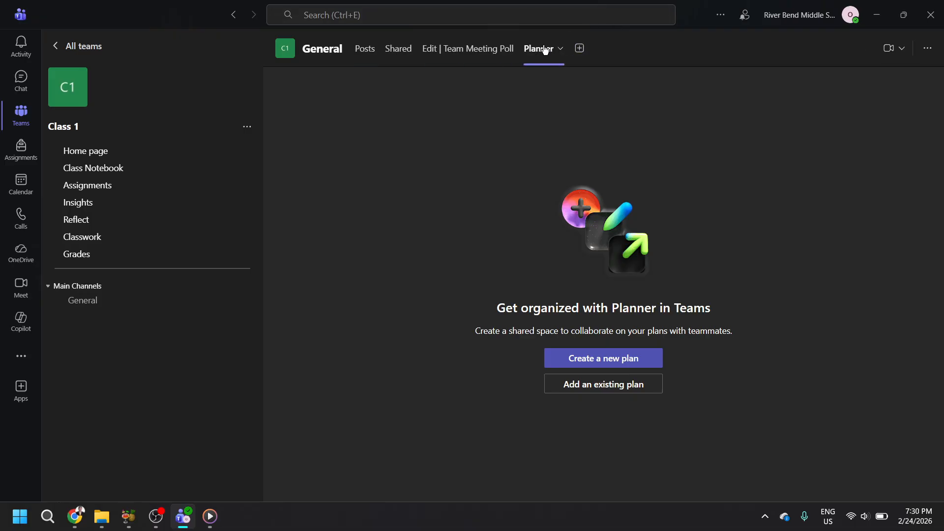
left_click(624, 354)
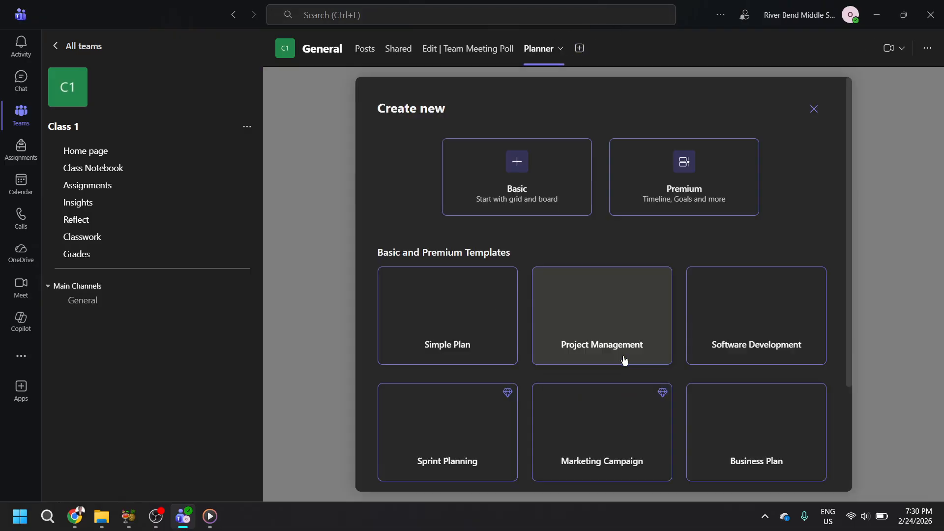
left_click(531, 177)
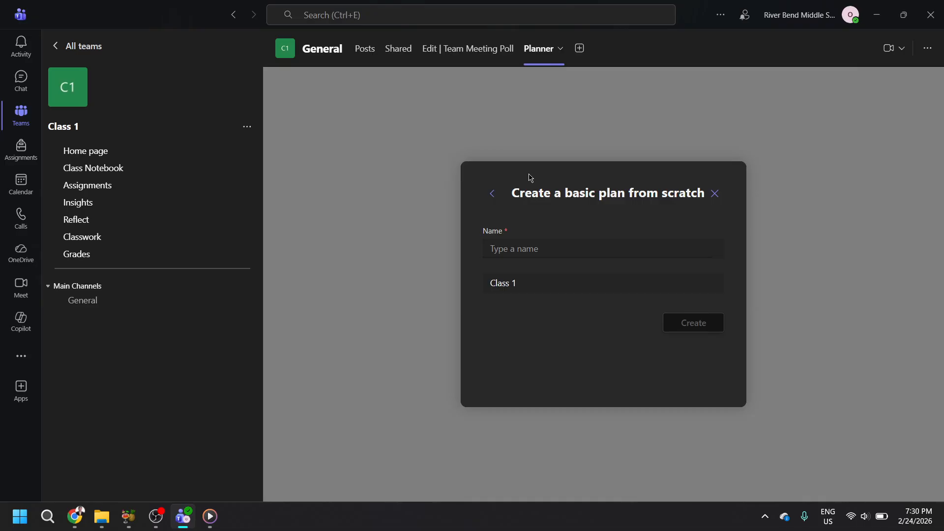
left_click(532, 255)
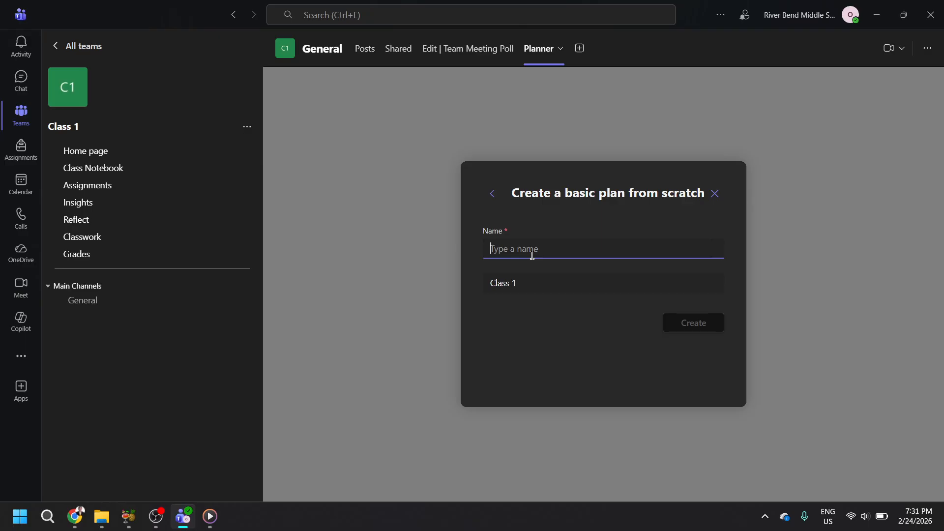
type("Task 1")
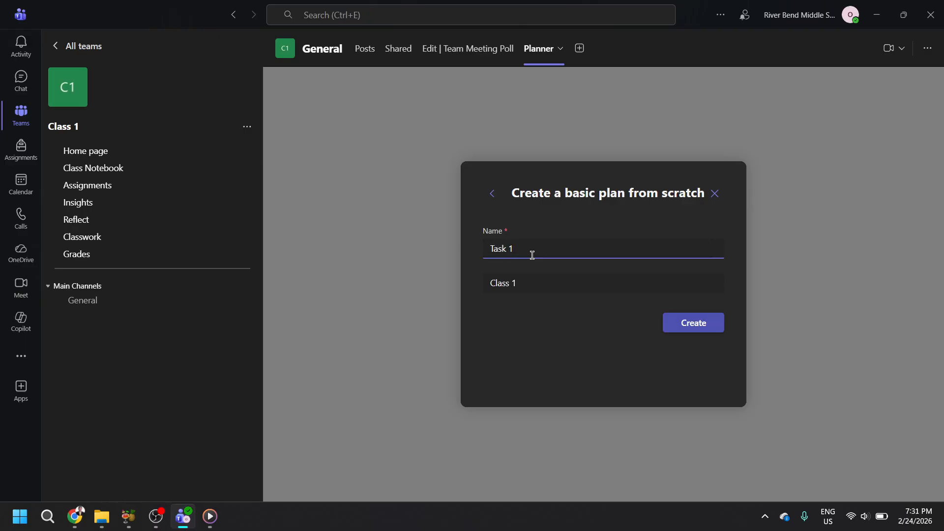
left_click(686, 323)
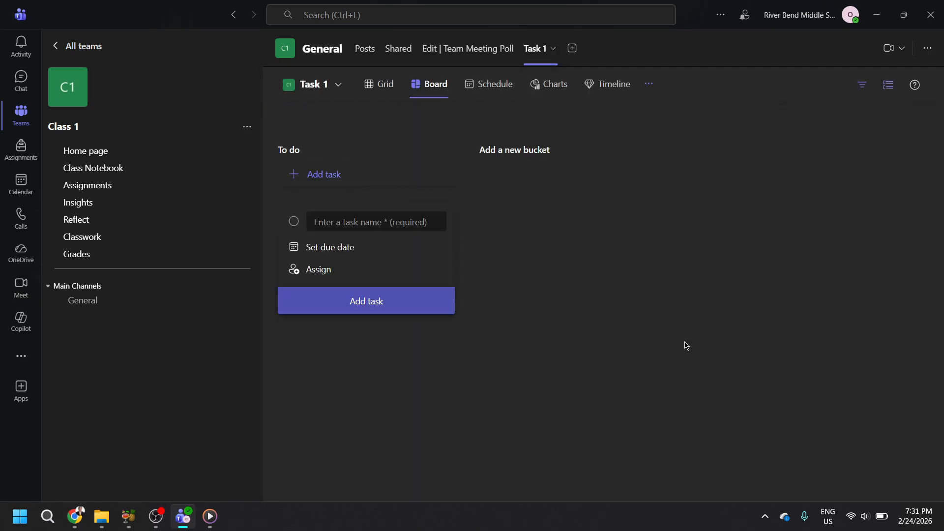
Draft a task named "Design" under To do, due 02/25 and assigned to the suggested member
left_click(342, 175)
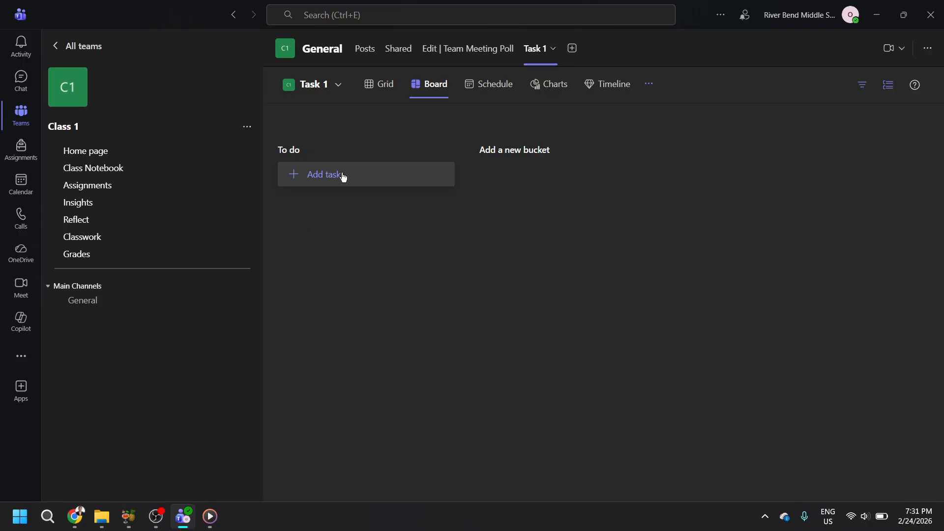
left_click(343, 176)
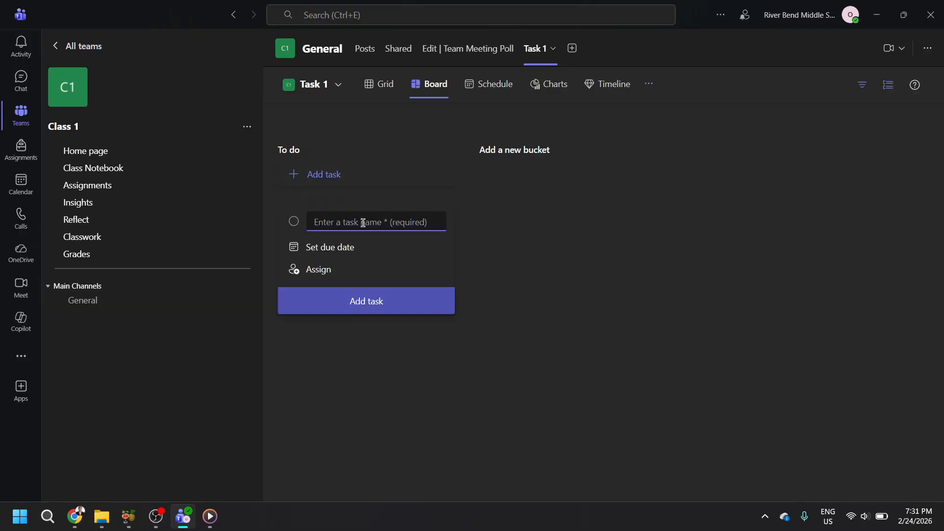
type("Design")
left_click(360, 247)
left_click(355, 358)
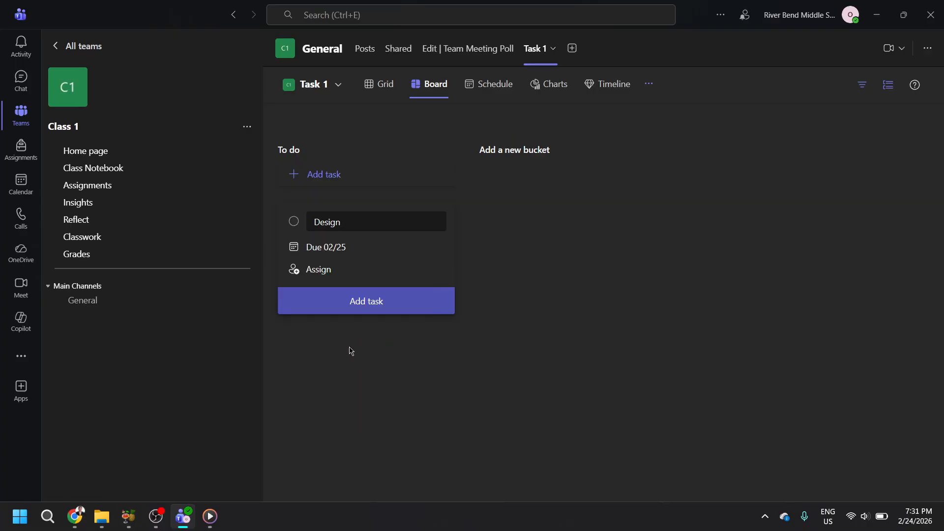
left_click(319, 275)
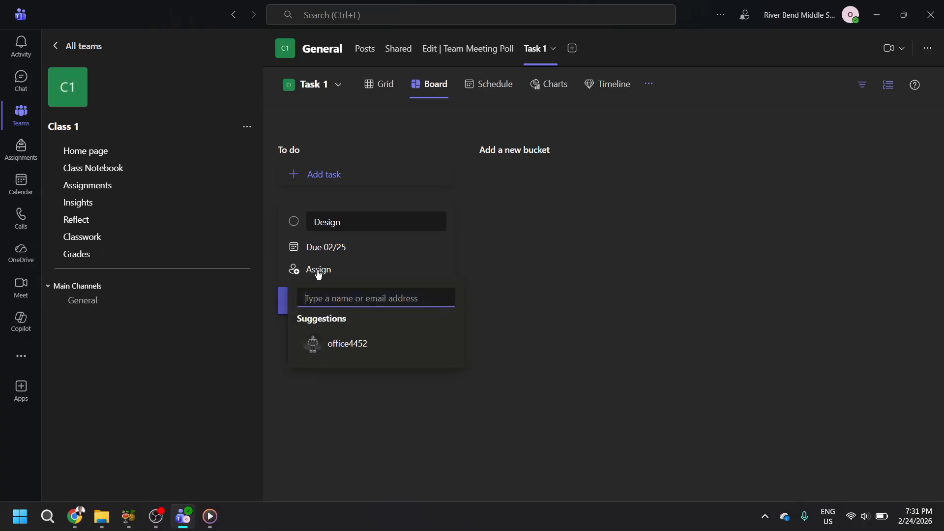
left_click(340, 346)
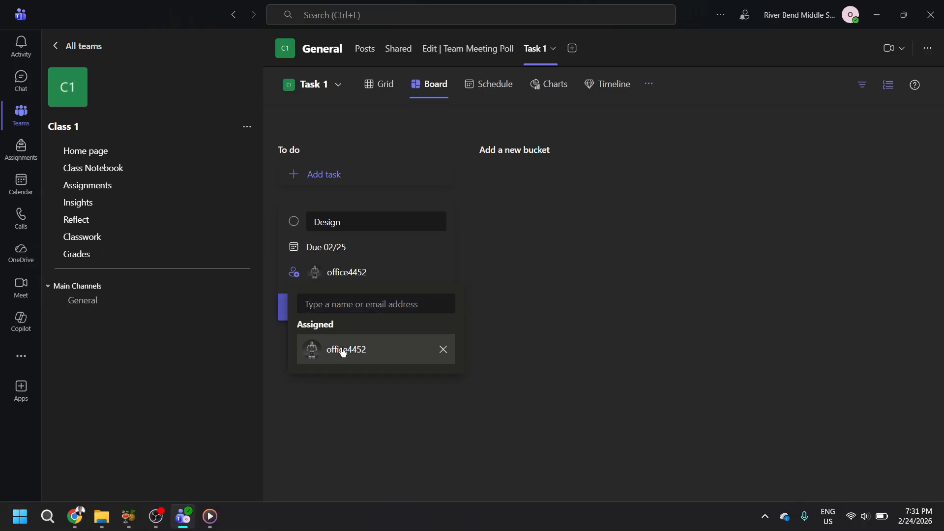
left_click(482, 308)
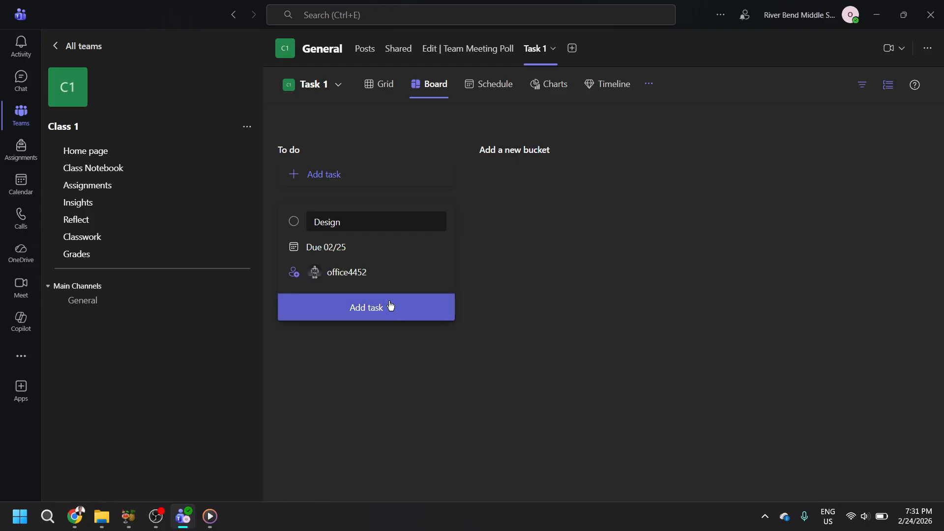
Change the Design task's due date to 02/28 and add the task to the To do bucket
left_click(344, 252)
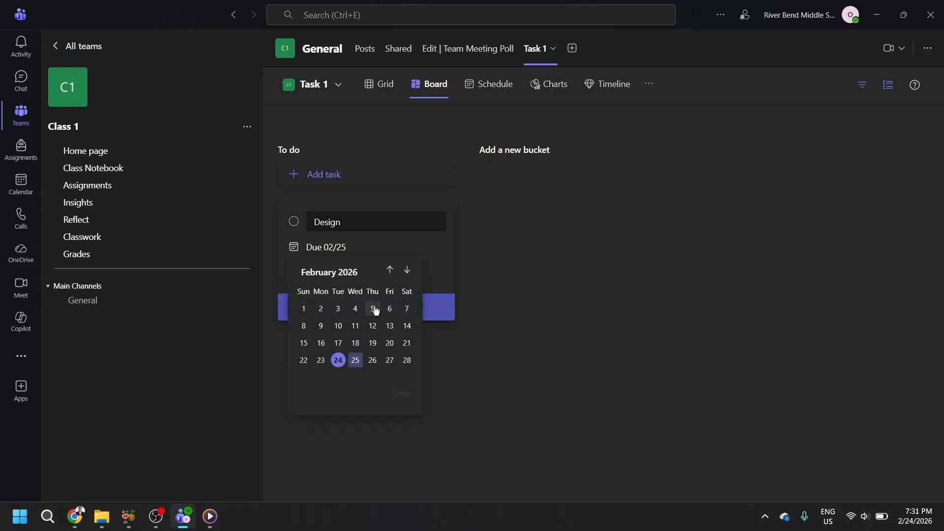
left_click(407, 361)
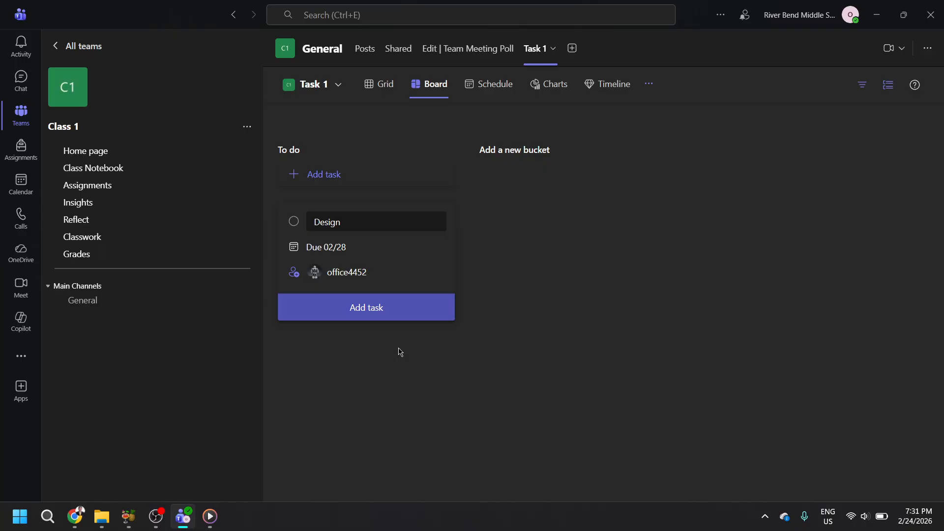
left_click(398, 319)
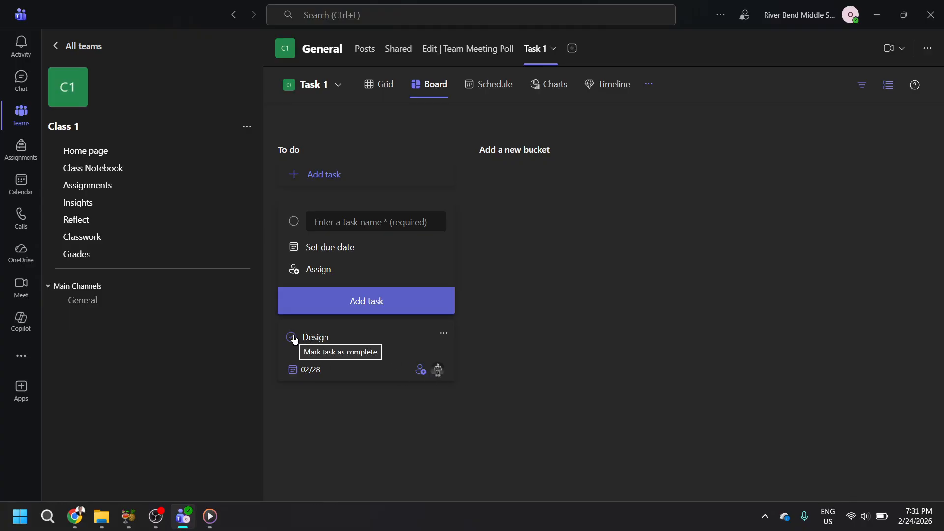
left_click(445, 337)
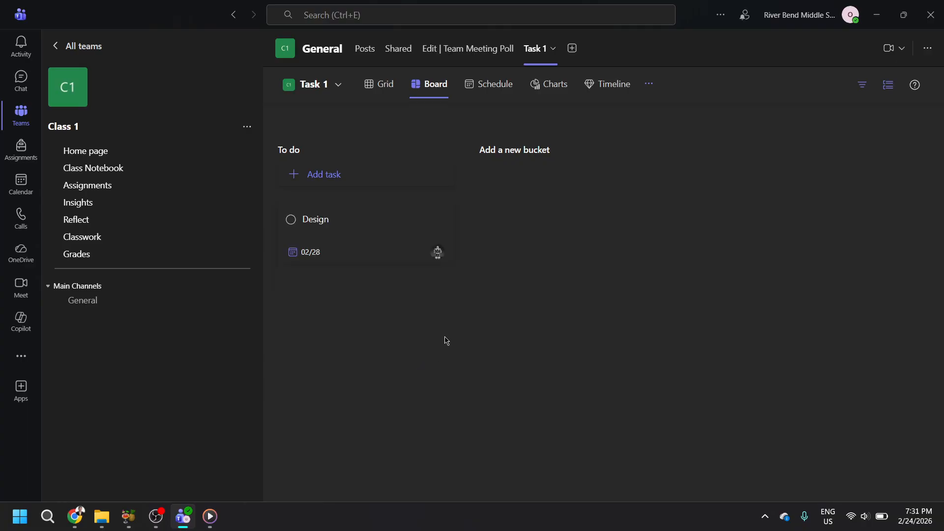
Apply the Cranberry label to the Design task
mouse_move(343, 219)
left_click(443, 217)
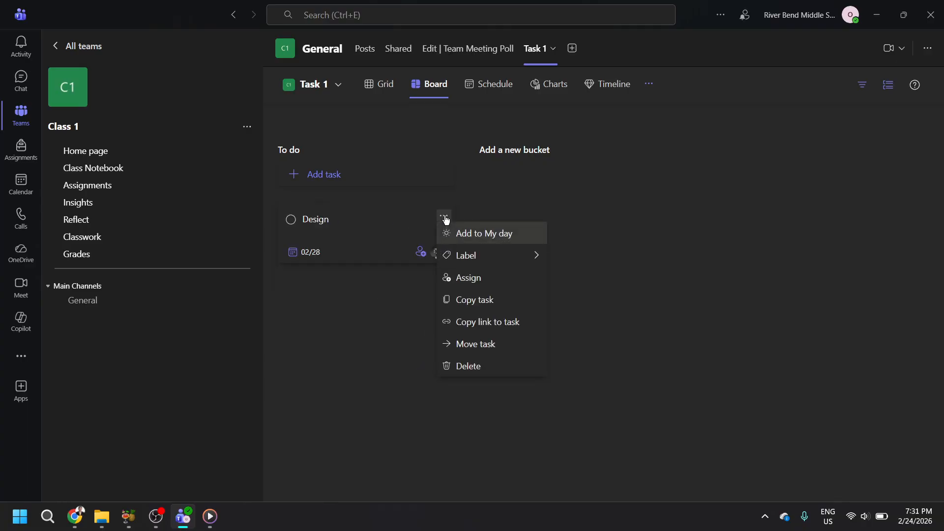
left_click(461, 253)
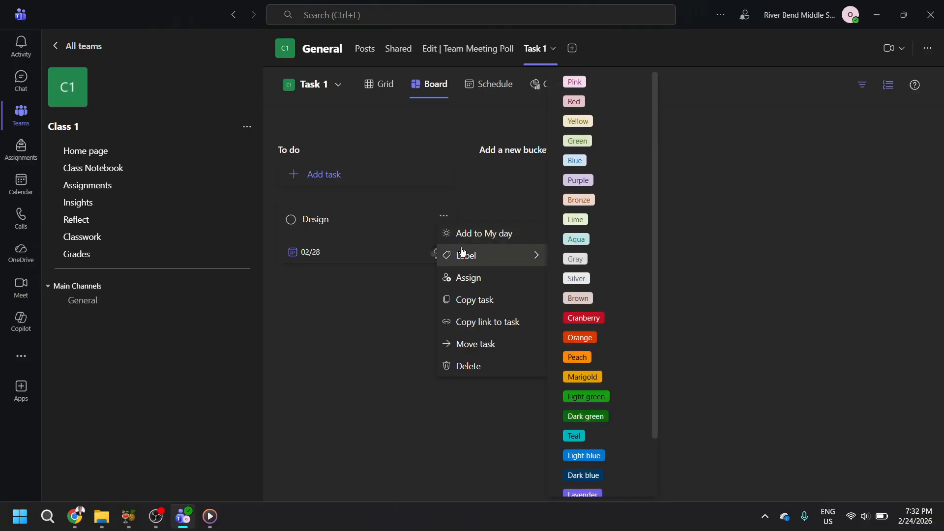
scroll(598, 450, "down", 2)
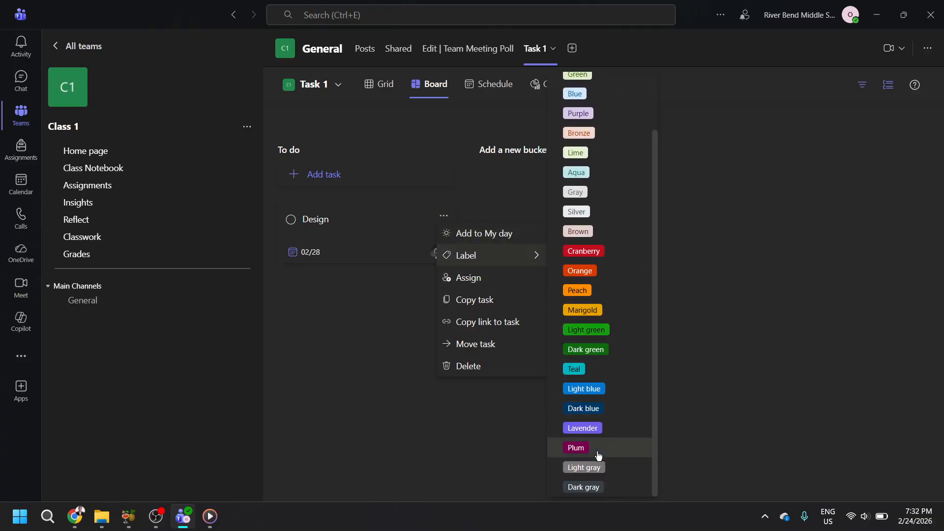
scroll(598, 454, "up", 2)
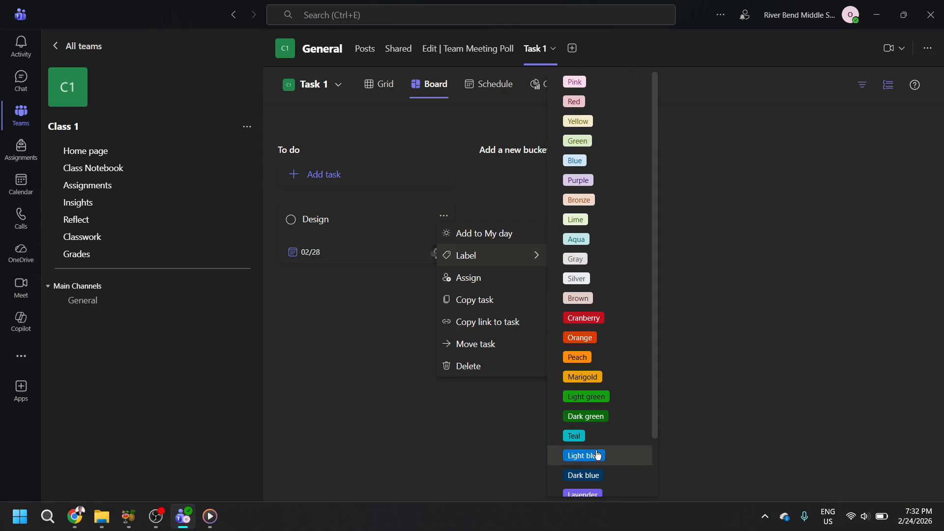
left_click(585, 317)
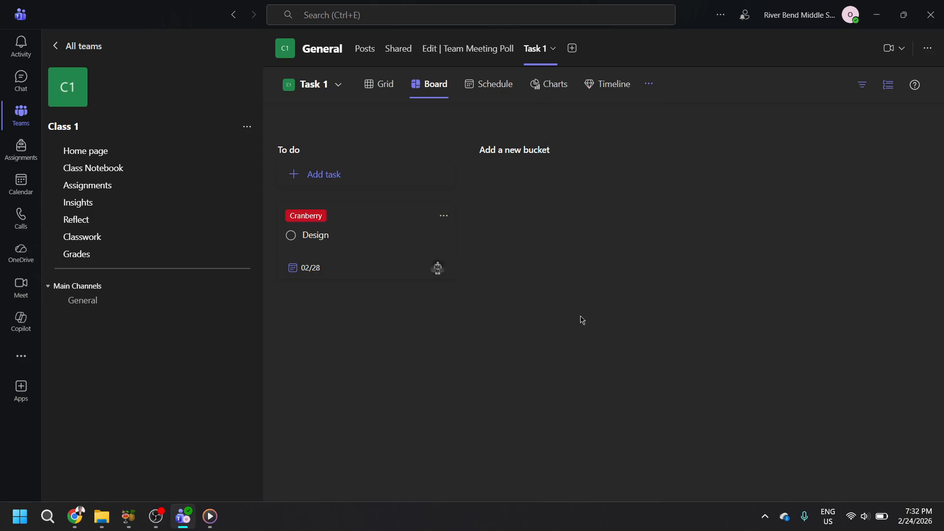
Collapse the Cranberry label on the Design card to a colour-only marker and review the task's available actions
left_click(317, 216)
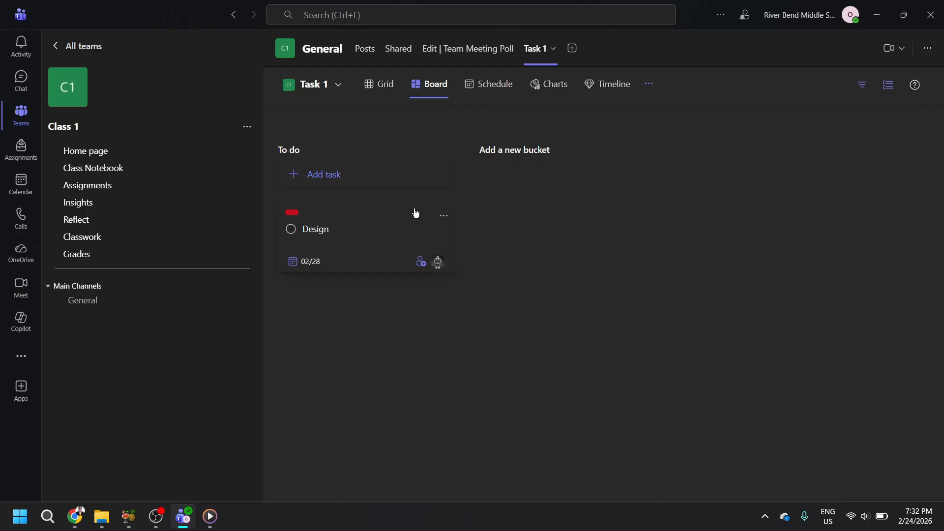
left_click(440, 217)
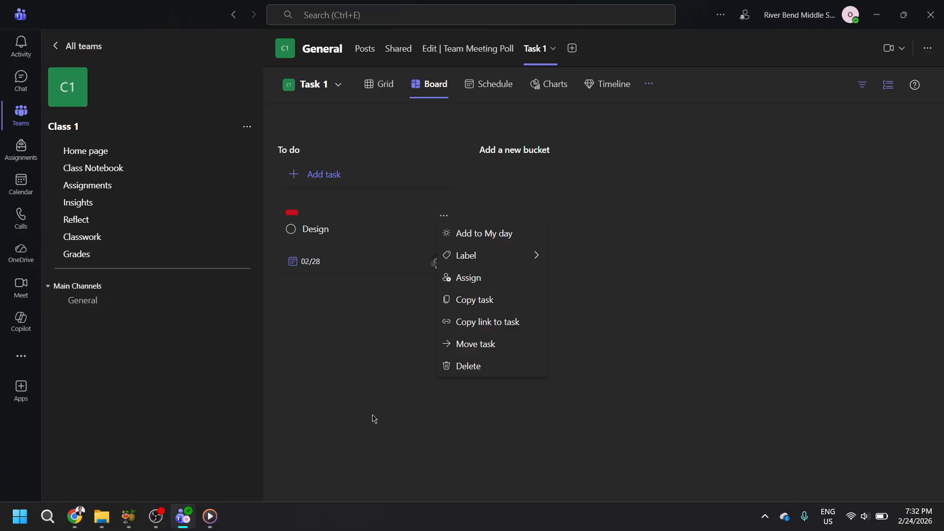
key("Escape")
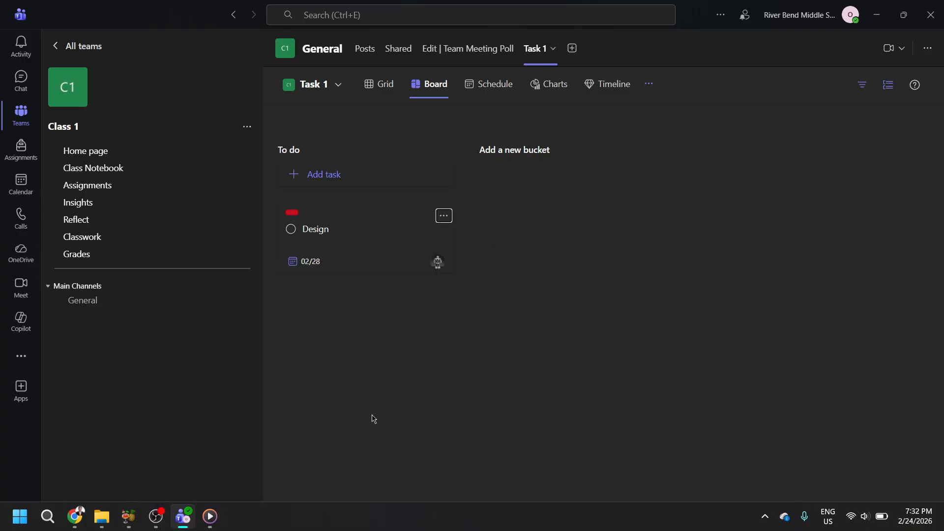